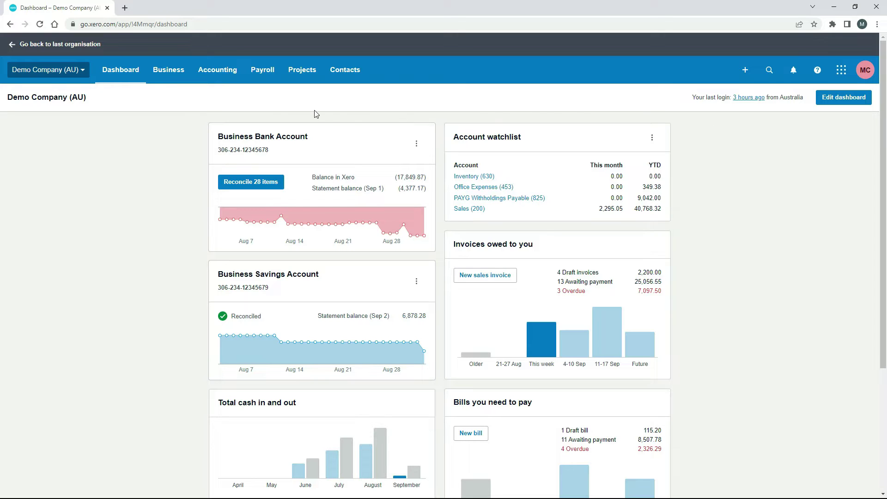
Create a new manual journal from Accounting > Manual journals, narrated 'Stationery paid for personally'
left_click(224, 70)
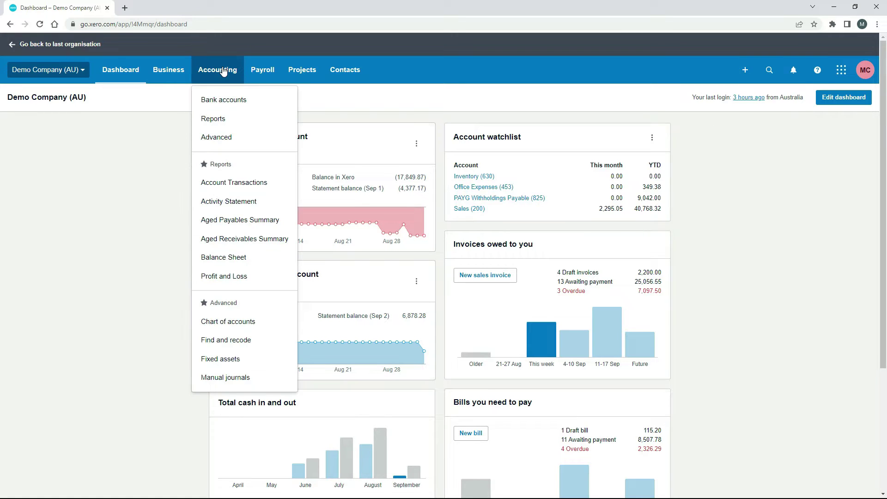
left_click(257, 381)
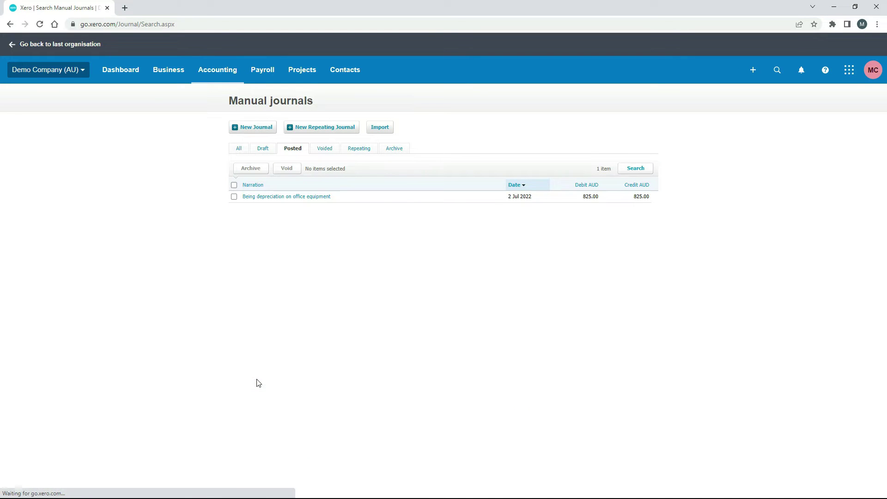
left_click(254, 127)
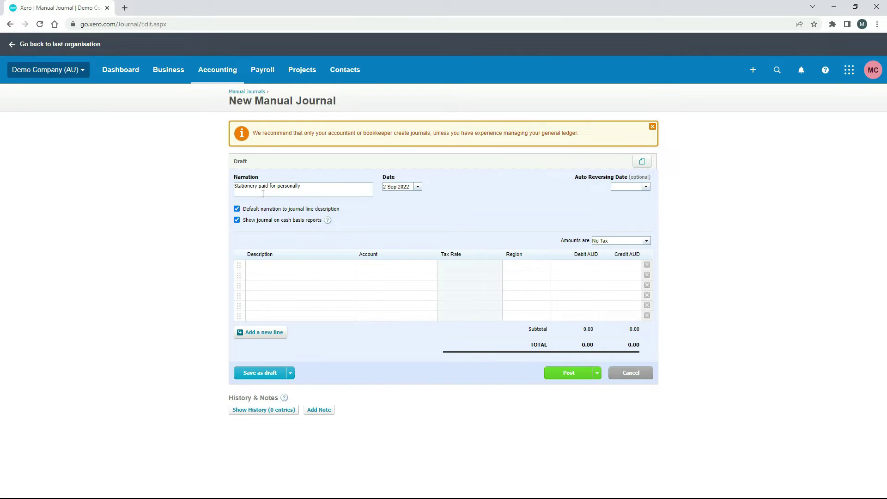
Set the journal date to 1 Sep 2022, briefly checking the attachments panel
left_click(419, 188)
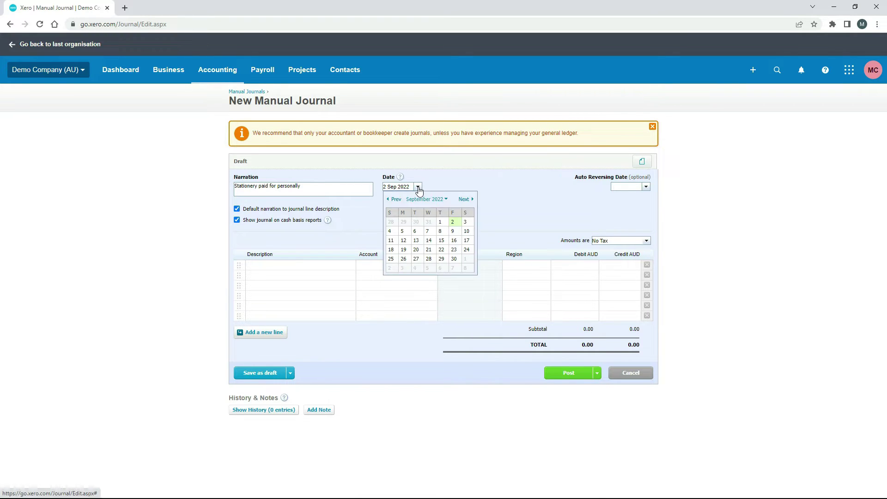
left_click(441, 223)
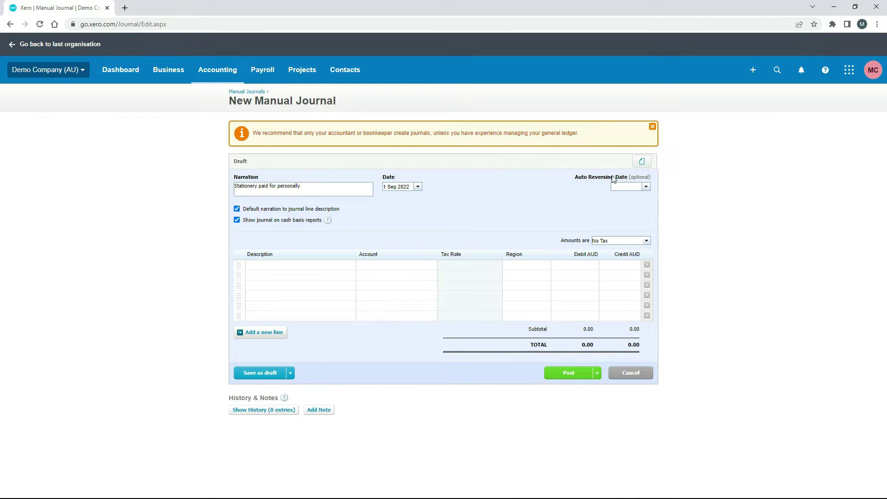
left_click(642, 163)
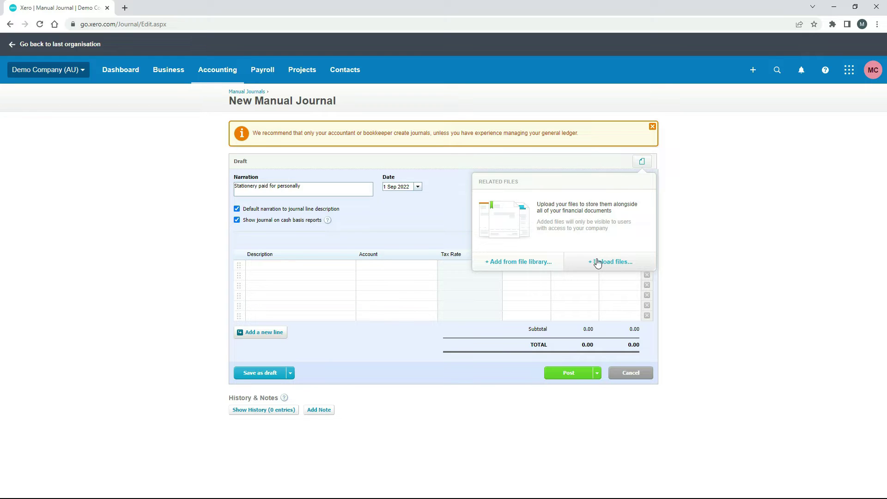
left_click(680, 225)
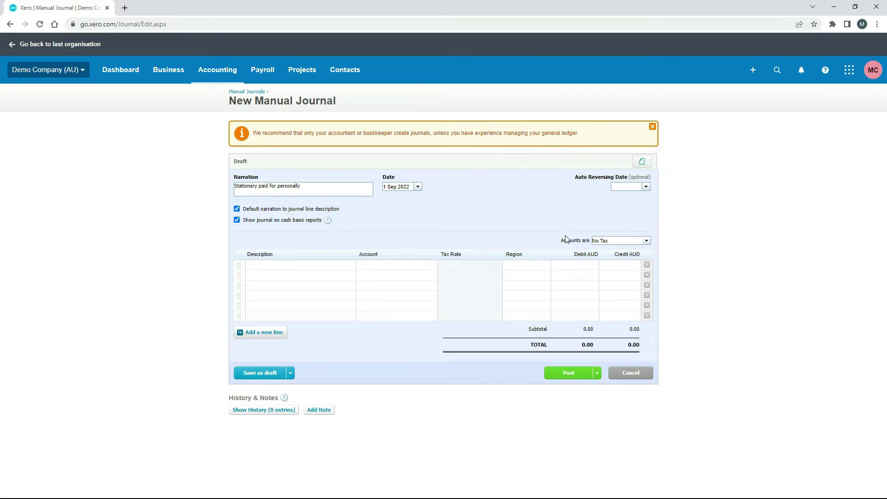
Set the journal's amounts to Tax Inclusive
left_click(646, 245)
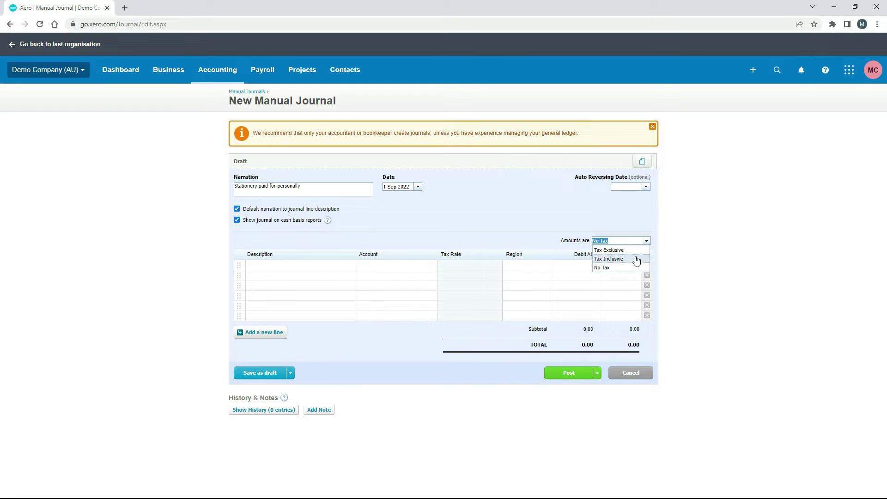
left_click(636, 260)
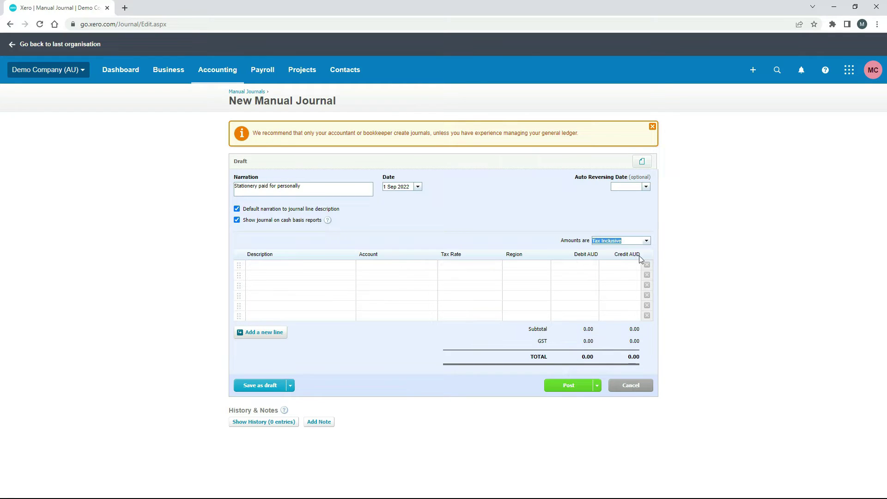
left_click(680, 256)
Give line one the description 'Stationery paid for personally'
left_click(290, 264)
left_click(347, 246)
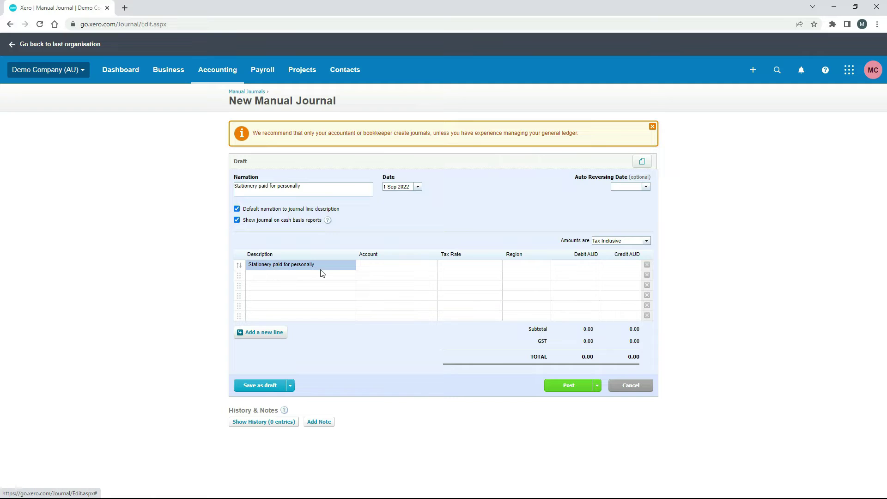
left_click(293, 266)
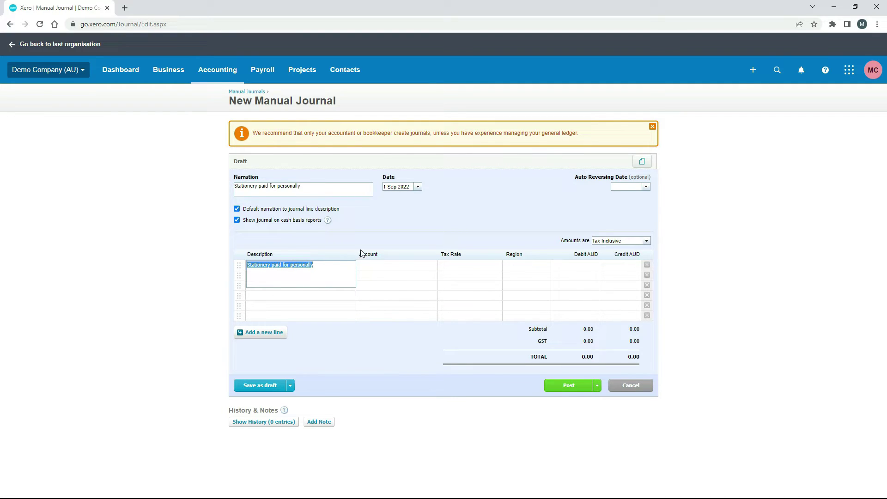
Debit 19.00 to 461 - Printing & Stationery on line one, with GST on Expenses
left_click(345, 266)
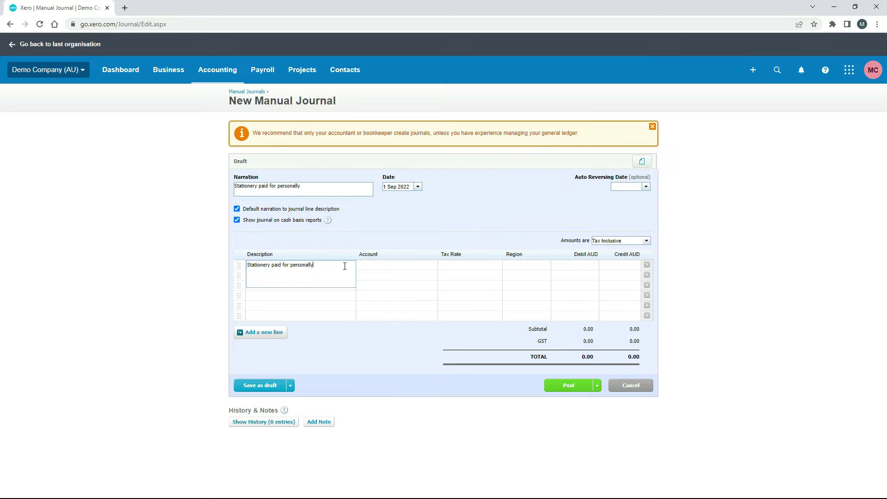
left_click(378, 266)
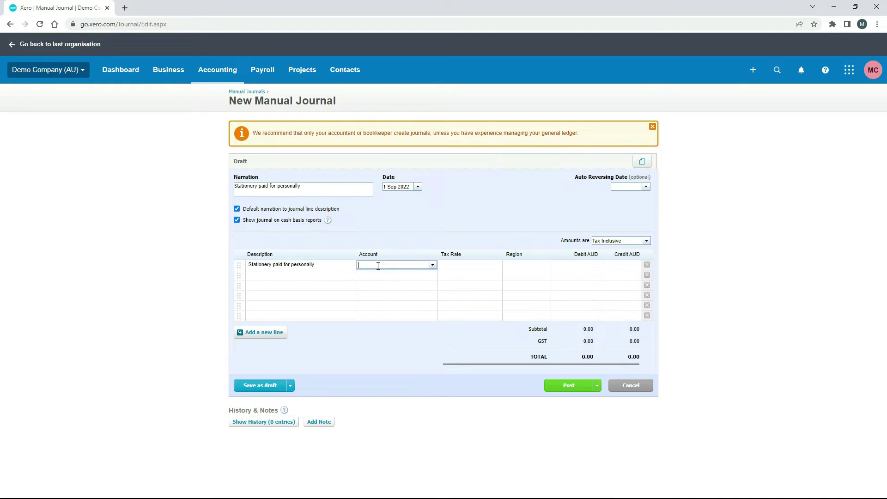
left_click(433, 265)
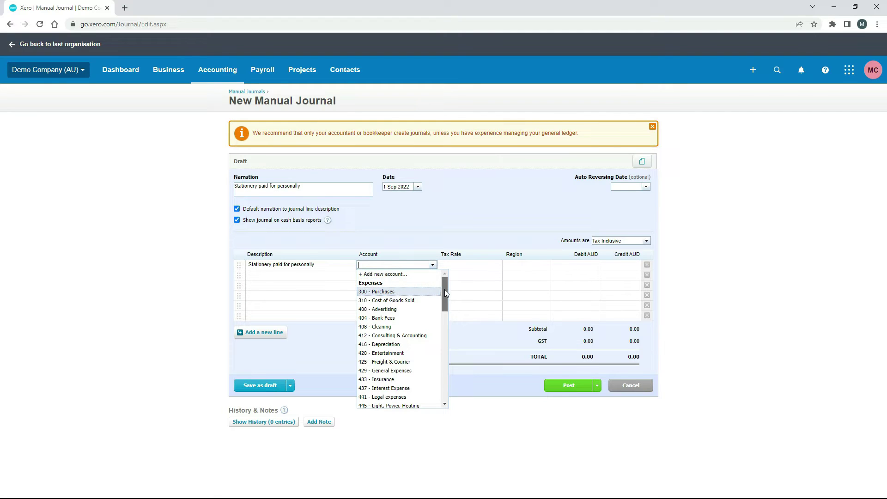
left_click_drag(444, 290, 445, 309)
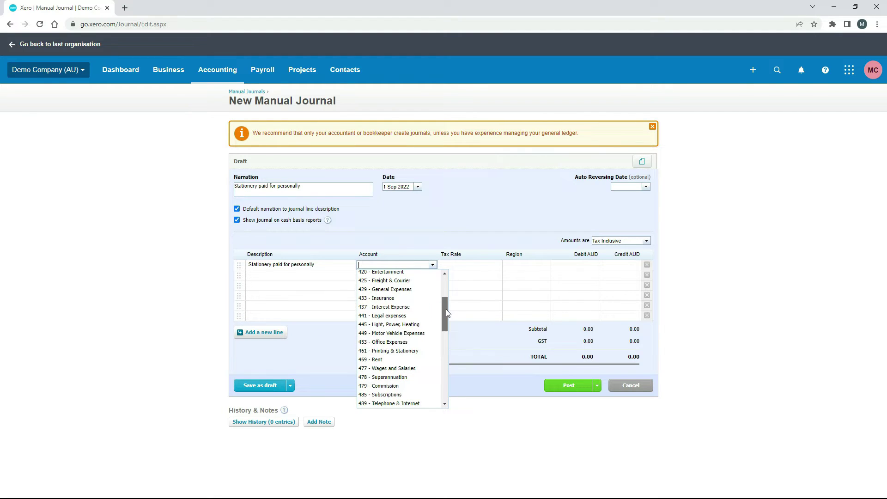
left_click(395, 352)
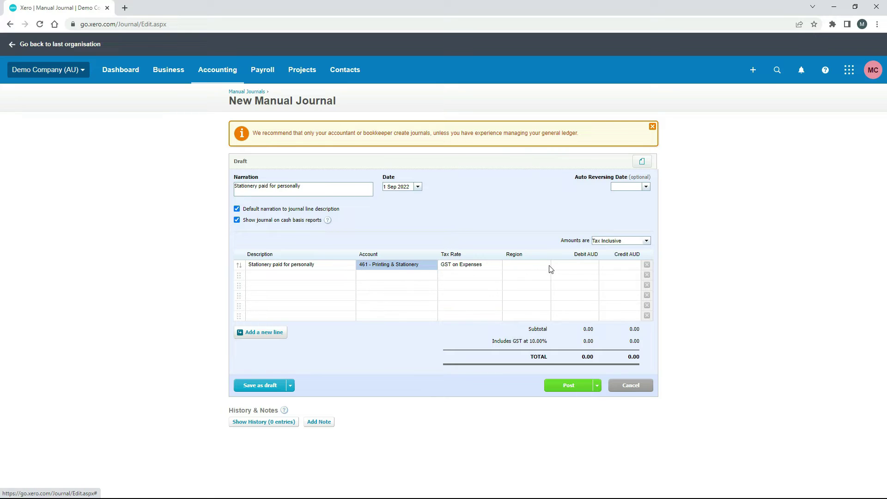
left_click(569, 266)
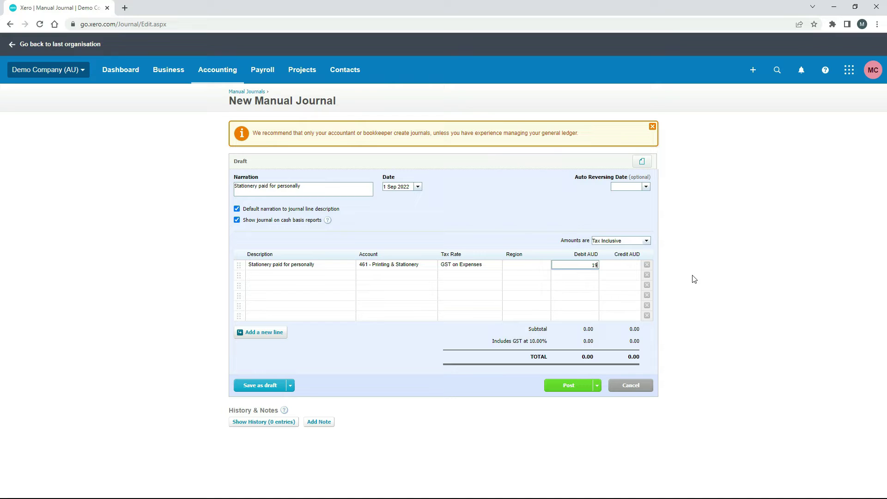
key("Tab")
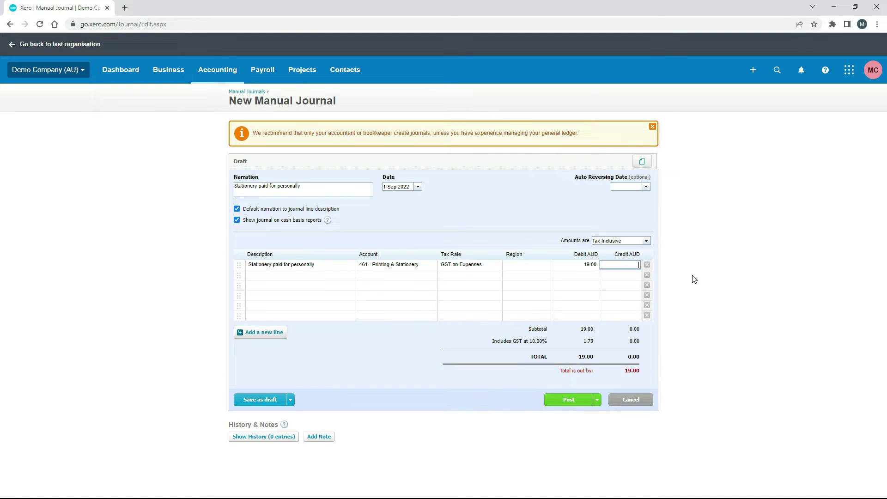
key("Tab")
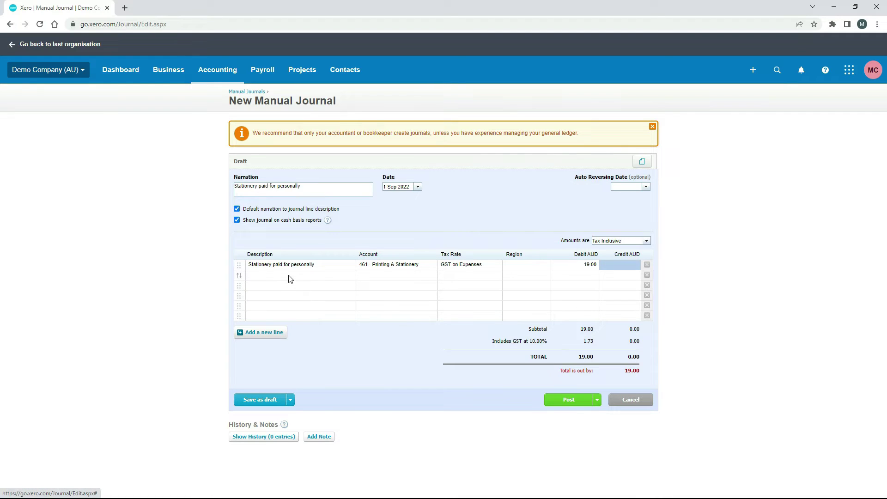
Credit 19.00 to 881 - Owner A Funds Introduced on line two, balancing the journal
left_click(271, 276)
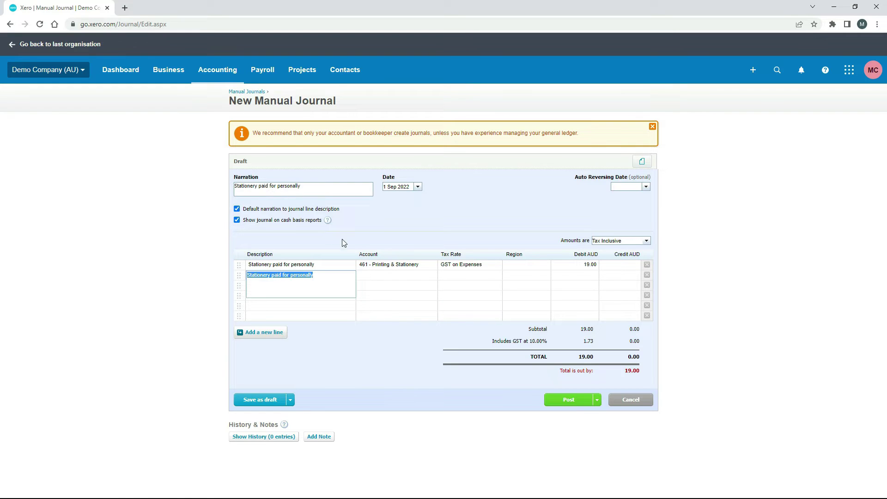
left_click(360, 224)
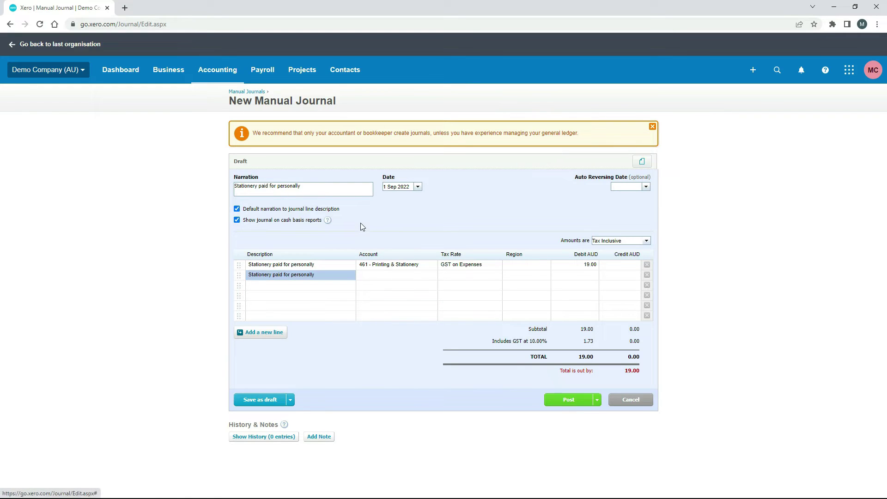
left_click(401, 277)
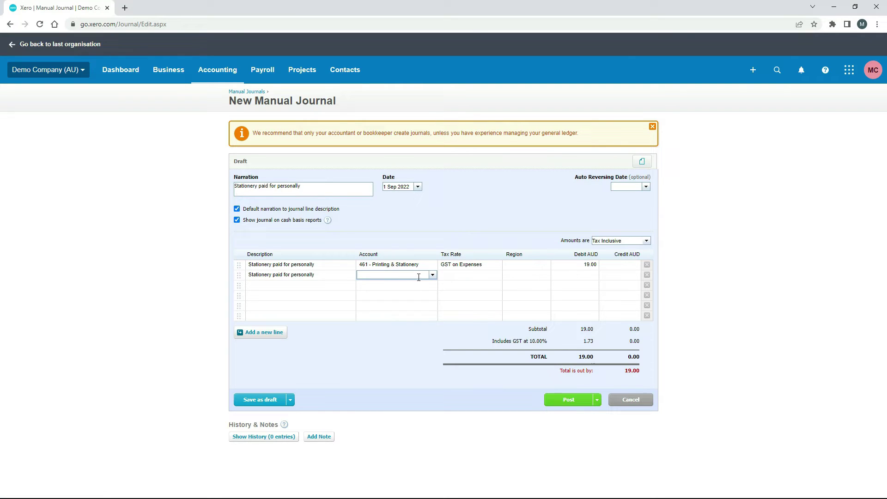
left_click(432, 276)
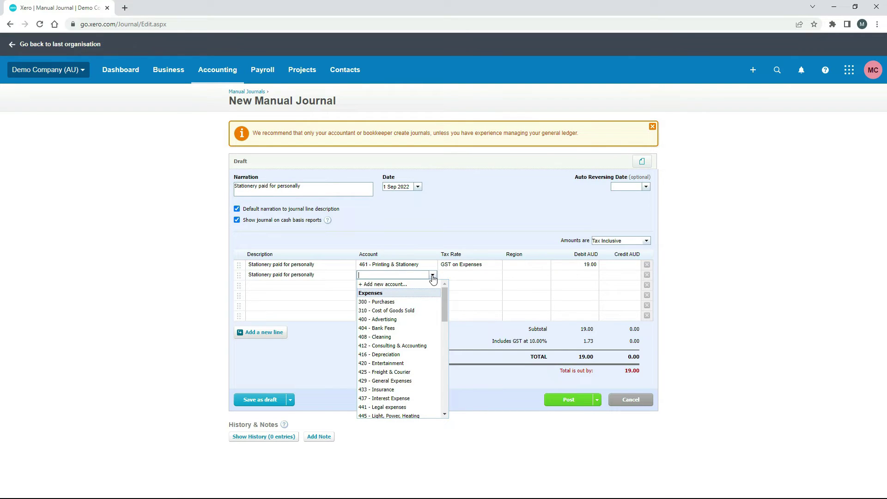
left_click_drag(444, 295, 455, 380)
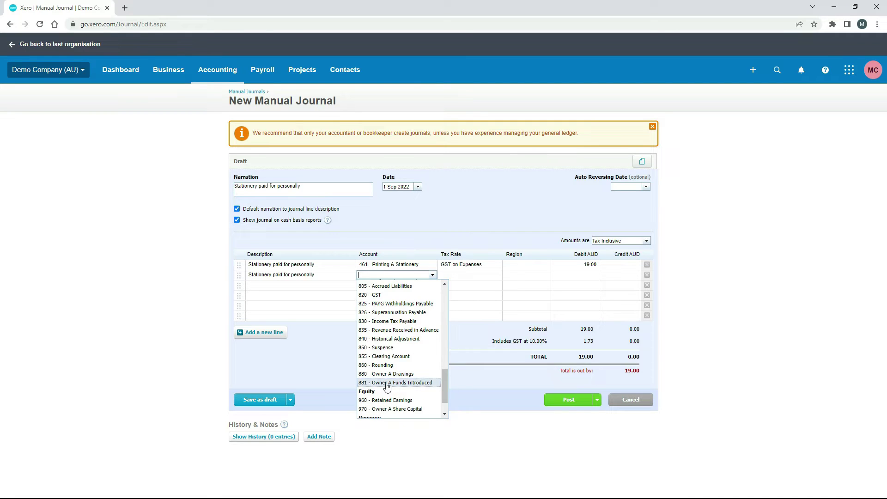
left_click(415, 383)
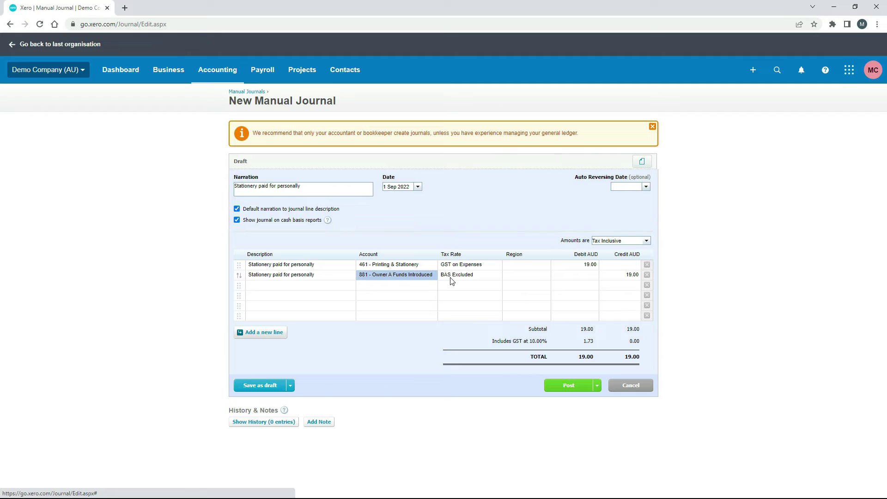
left_click(628, 275)
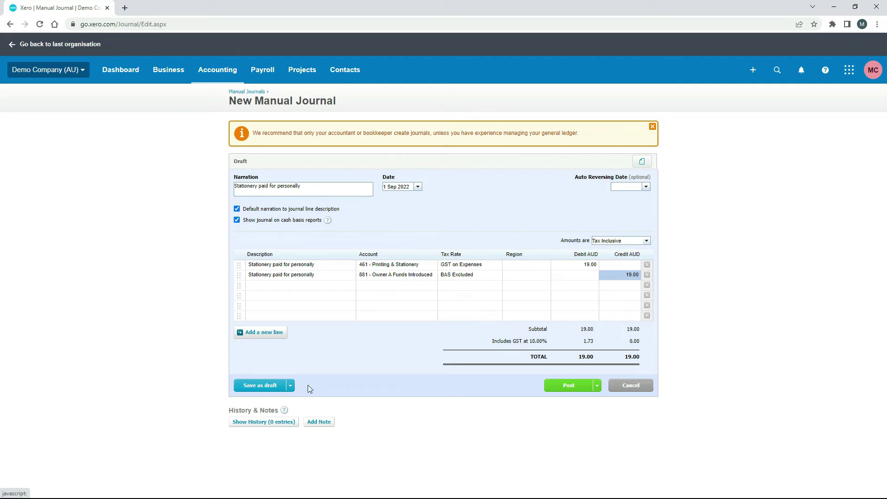
left_click(569, 386)
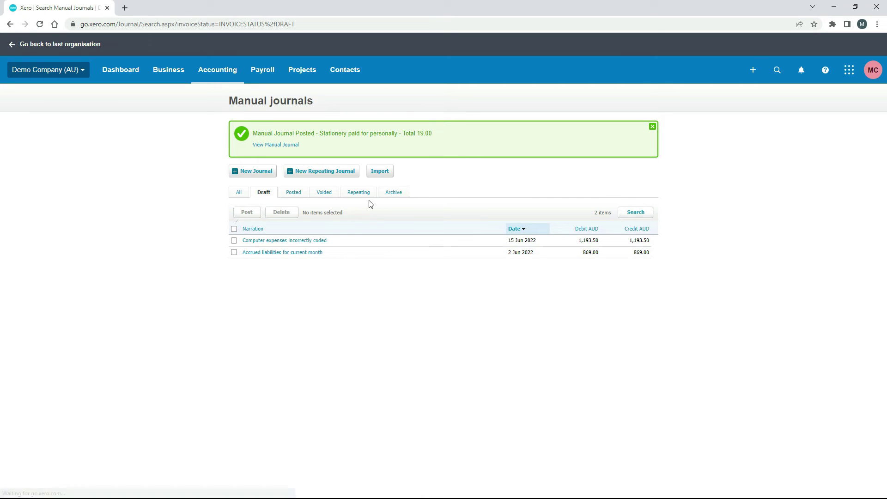
Show the Posted journals list with the 19.00 stationery entry dated 1 Sep 2022
left_click(293, 193)
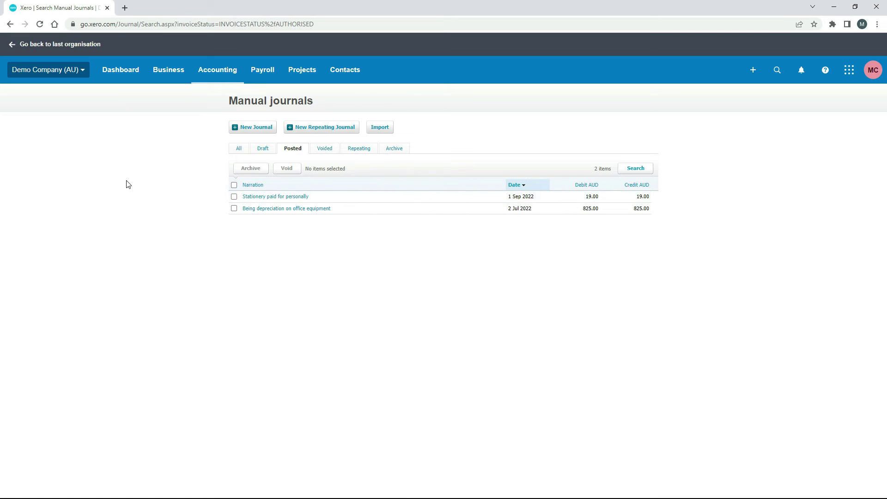
Duplicate the browser tab and open the Chart of accounts in the copy
right_click(81, 10)
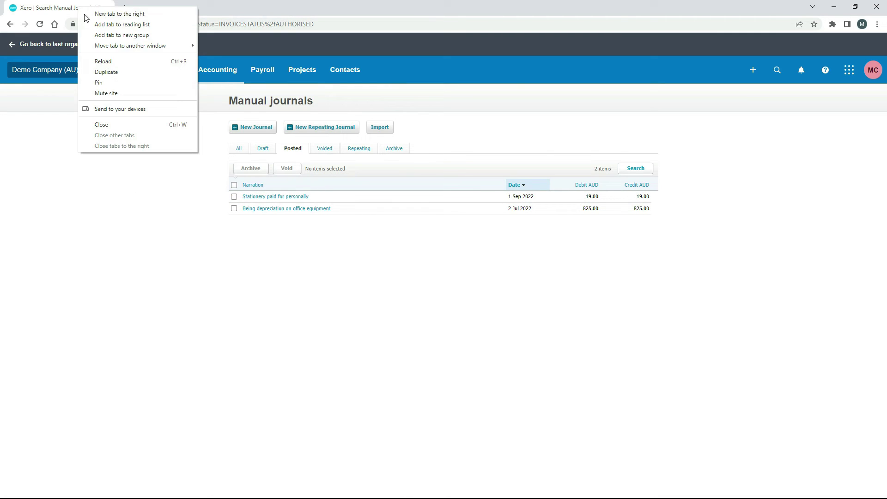
left_click(141, 76)
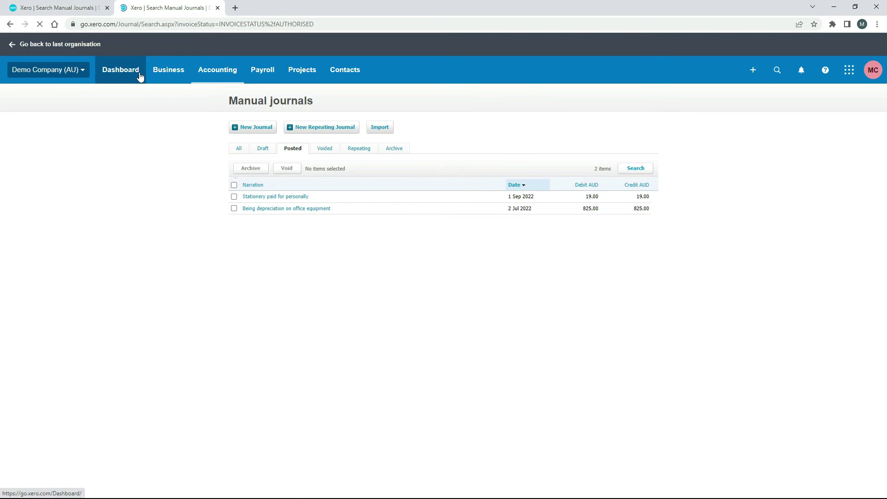
left_click(205, 74)
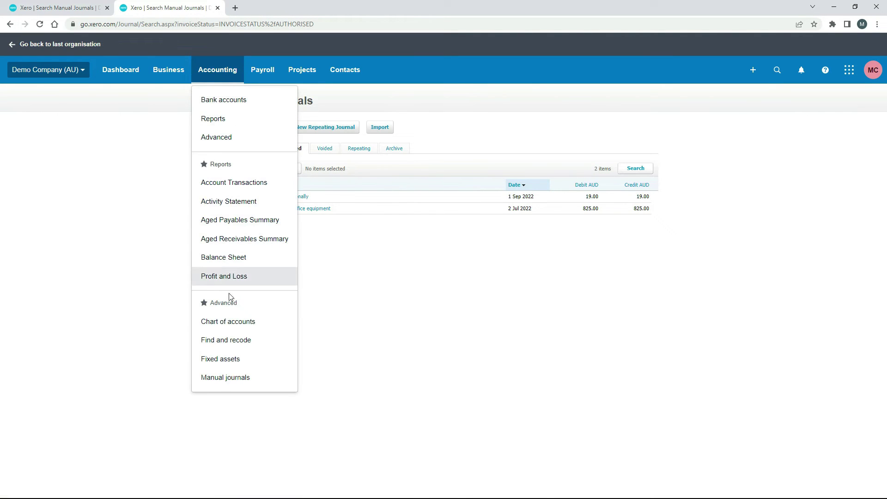
left_click(235, 327)
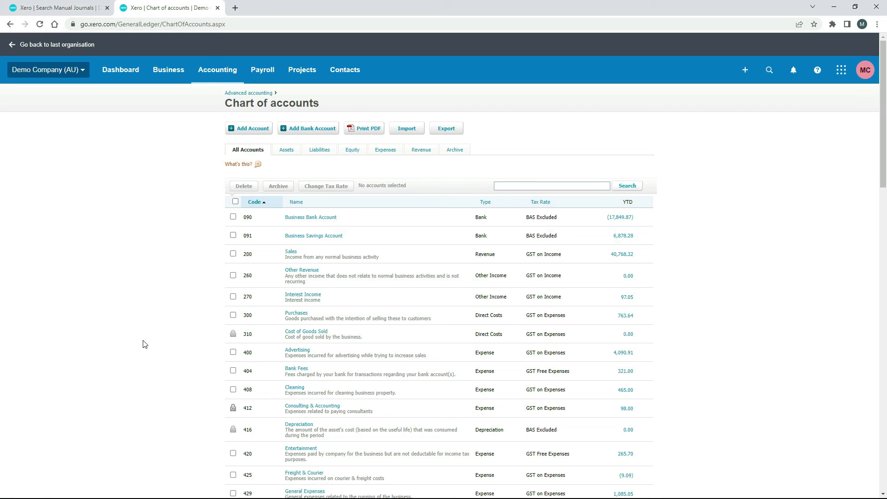
Filter the chart to Liabilities and scroll to 881 Owner A Funds Introduced at 19.00 YTD
left_click(323, 151)
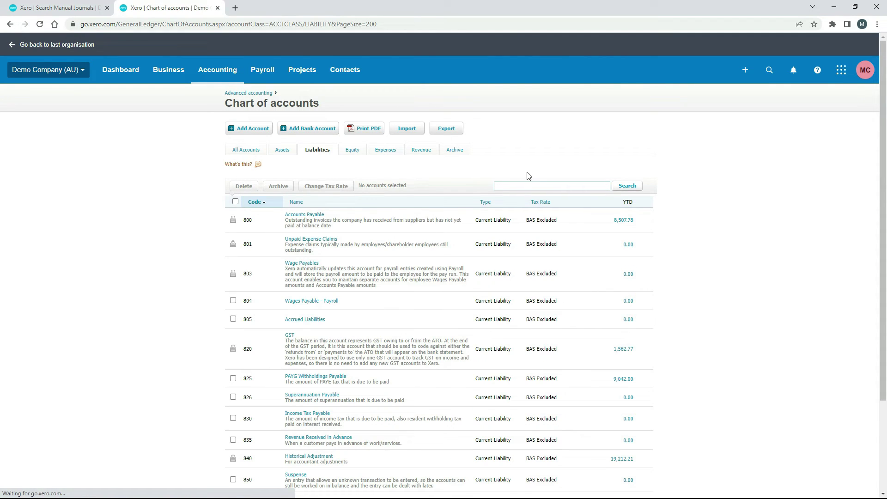
scroll(1, 282, "down", 3)
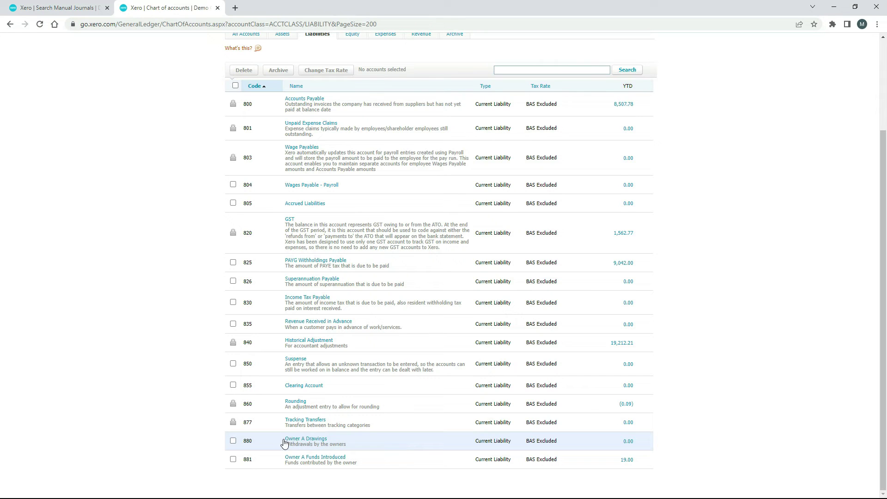
left_click(321, 458)
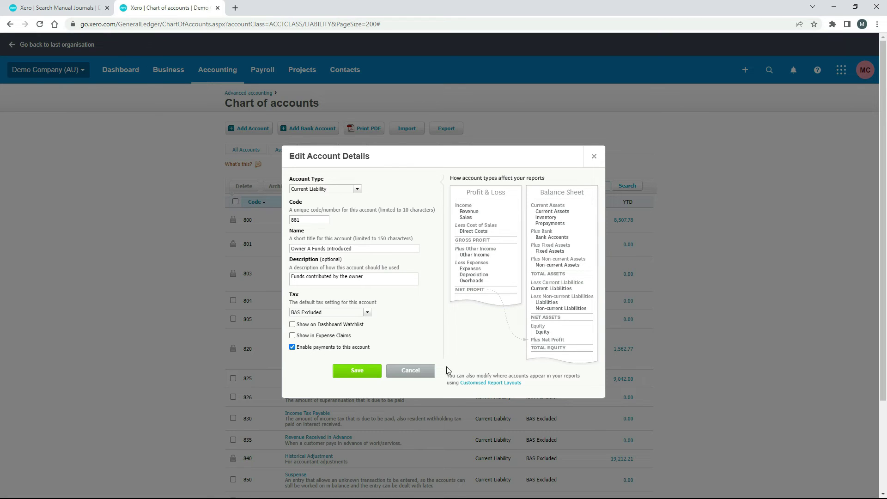
Duplicate the chart of accounts tab and open the Profit and Loss report there
left_click(409, 372)
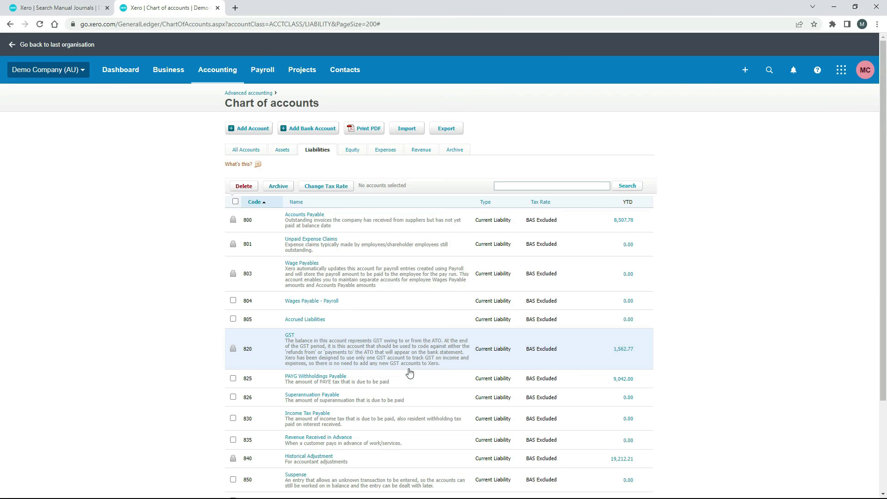
right_click(162, 13)
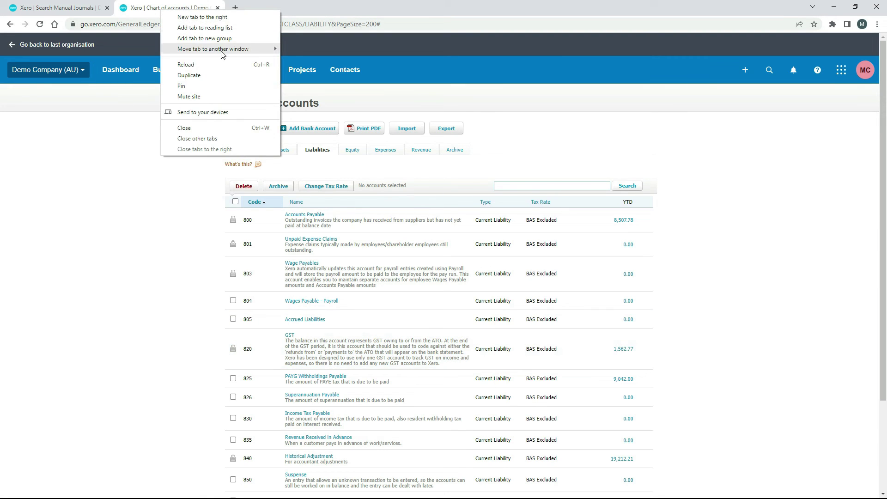
left_click(225, 78)
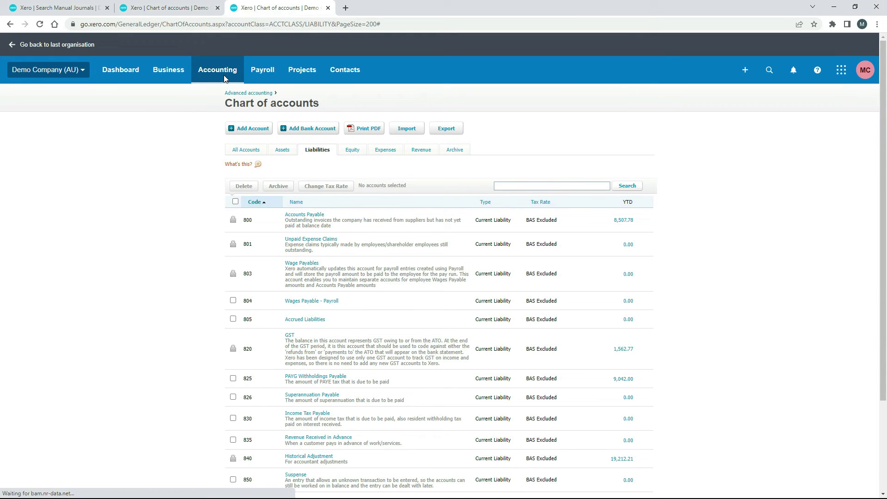
left_click(225, 78)
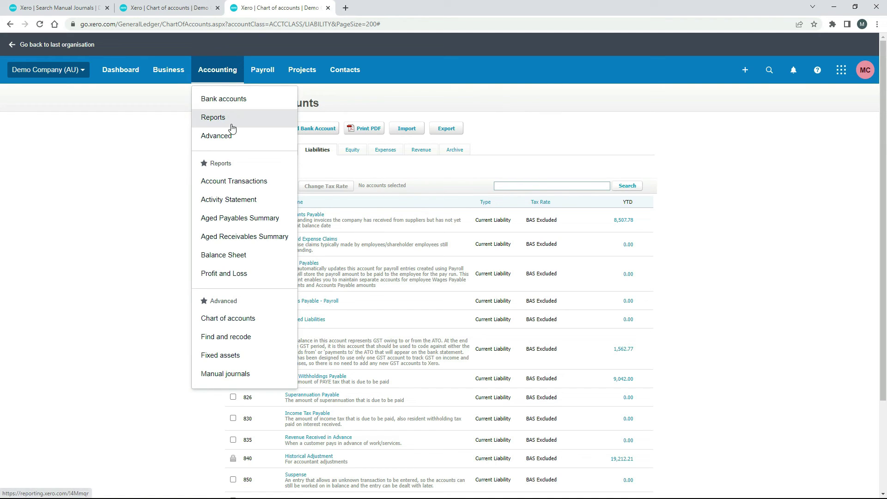
left_click(232, 275)
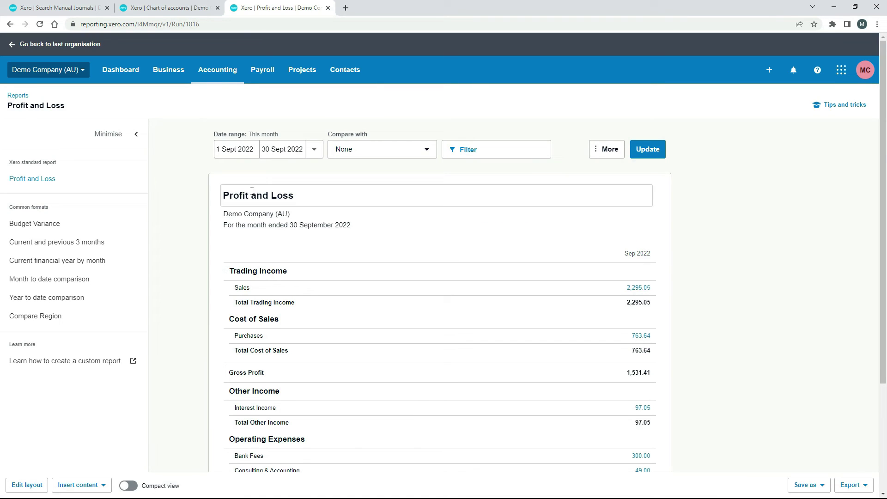
Drill into Printing & Stationery to see journal #669's 17.27 debit plus 1.73 GST
left_click(79, 3)
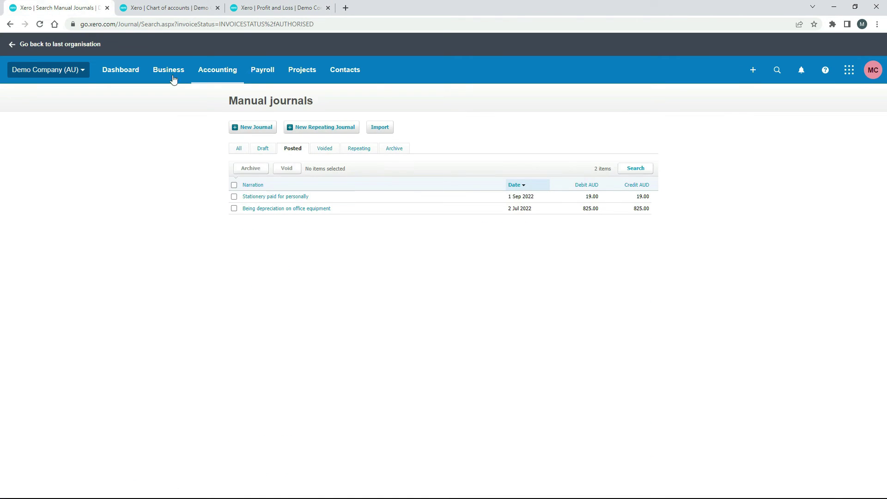
left_click(281, 4)
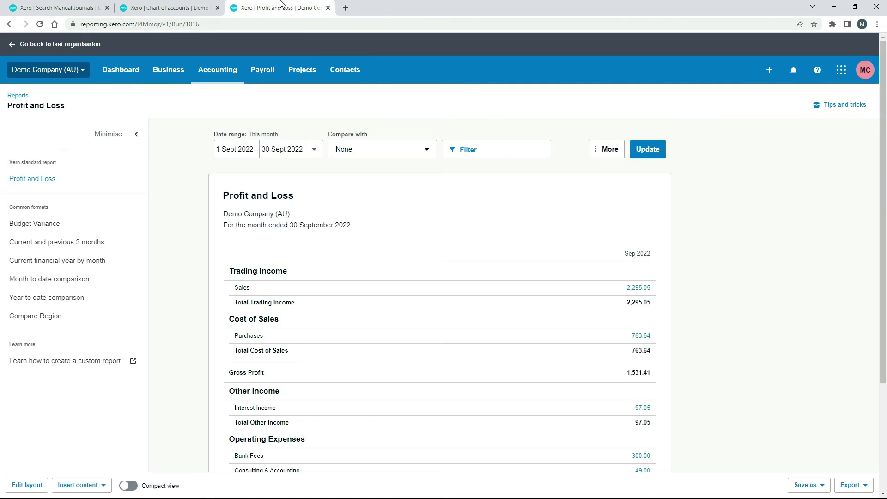
scroll(2, 186, "down", 3)
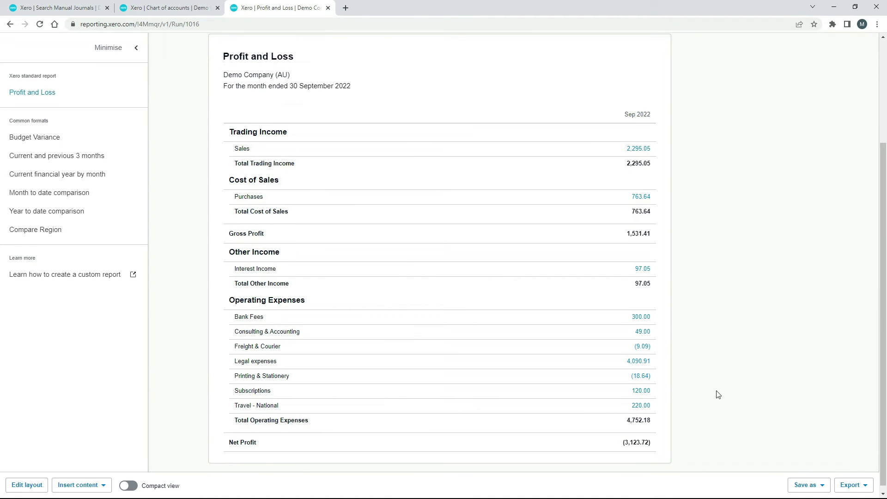
left_click(642, 377)
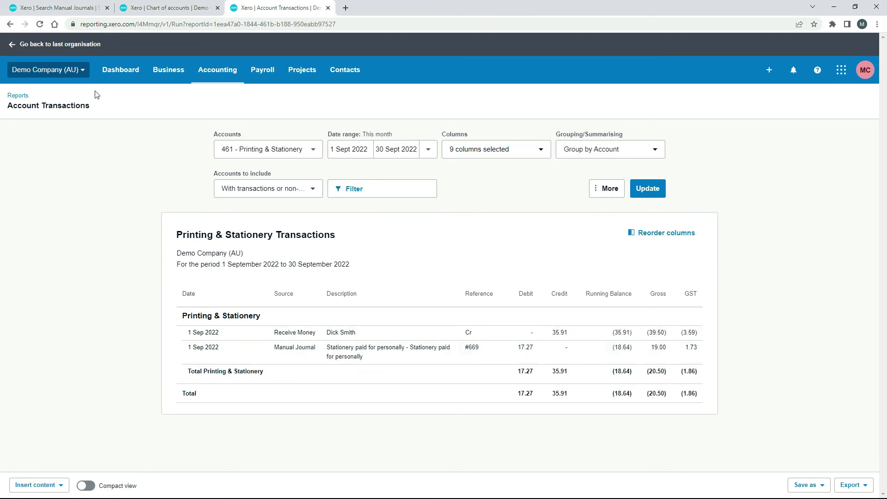
Open posted journal #669 from the Manual journals list to compare with the report
left_click(70, 7)
left_click(269, 197)
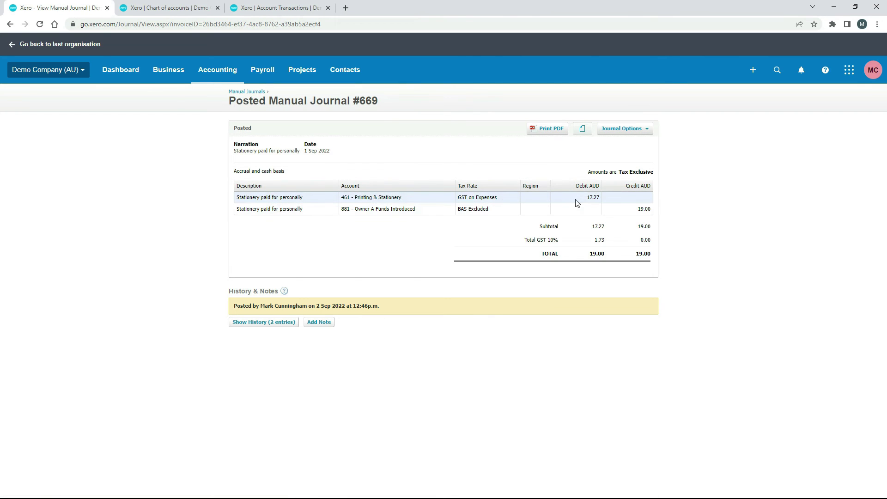
left_click(269, 7)
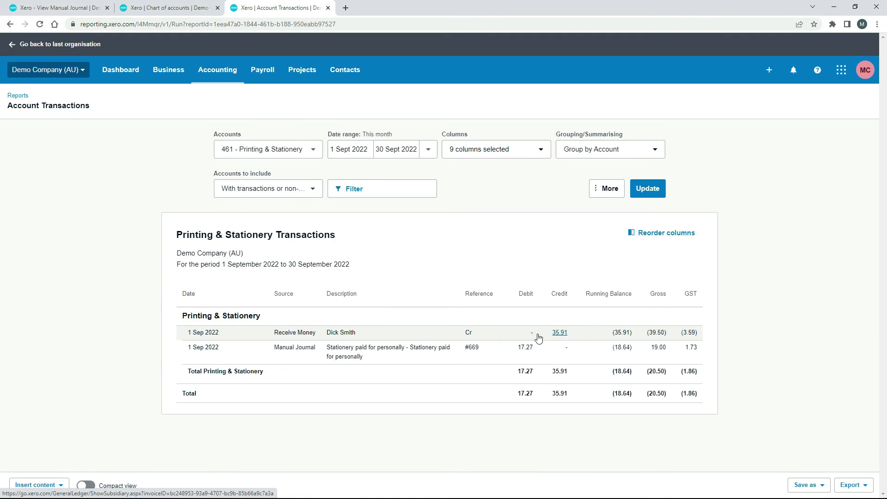
Return to the September Profit and Loss, showing Printing & Stationery at (18.64)
left_click(11, 25)
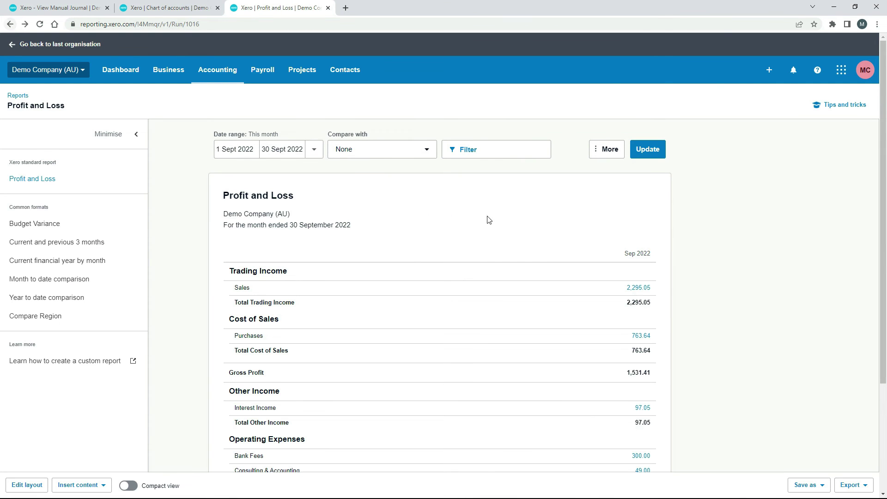
scroll(837, 271, "down", 3)
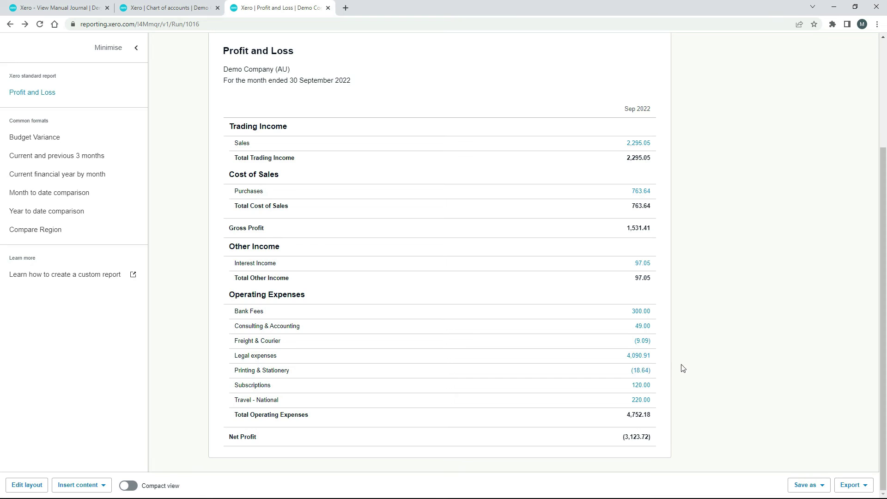
right_click(292, 9)
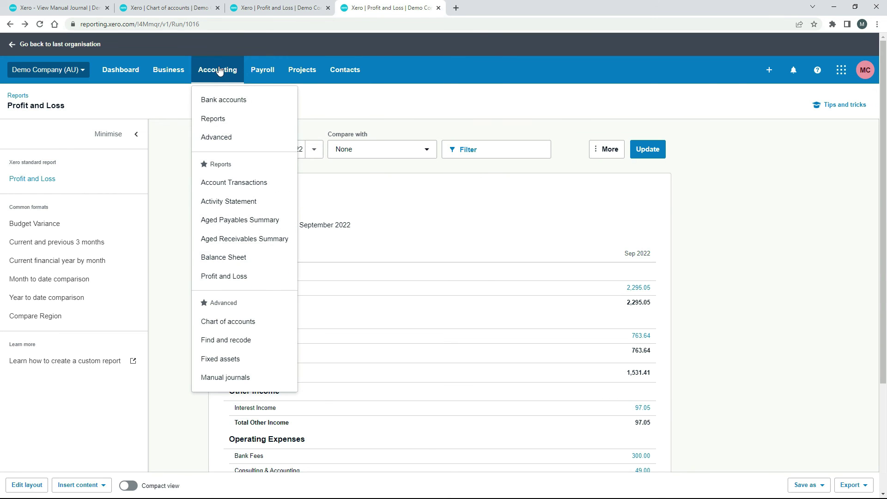
Run the Balance Sheet as at today, 2 September 2022, and scroll down the report
left_click(224, 256)
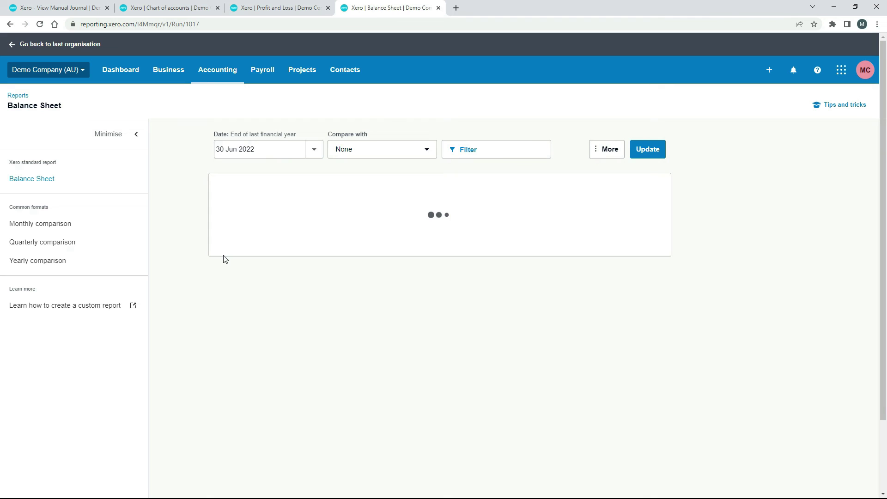
left_click(312, 149)
left_click(331, 176)
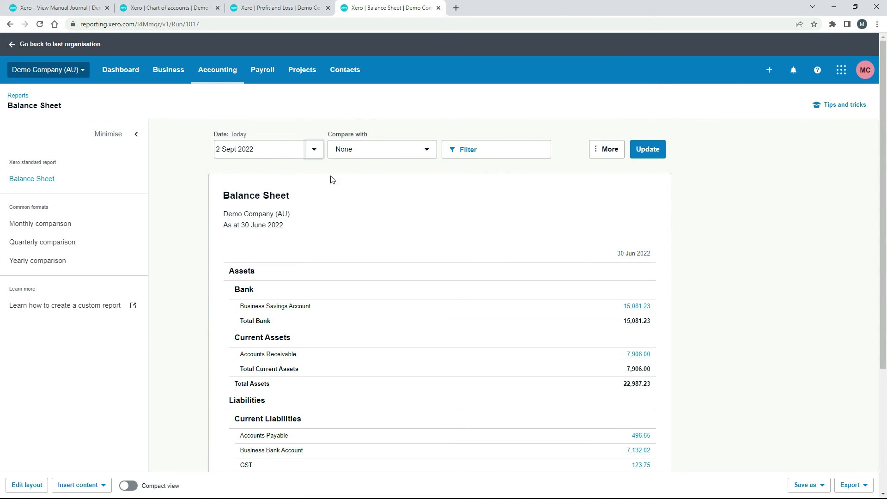
left_click(643, 148)
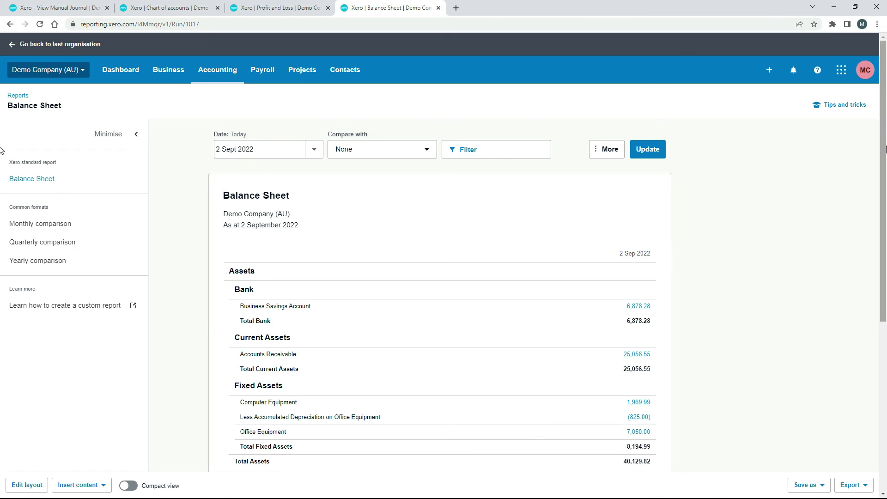
left_click_drag(883, 150, 885, 264)
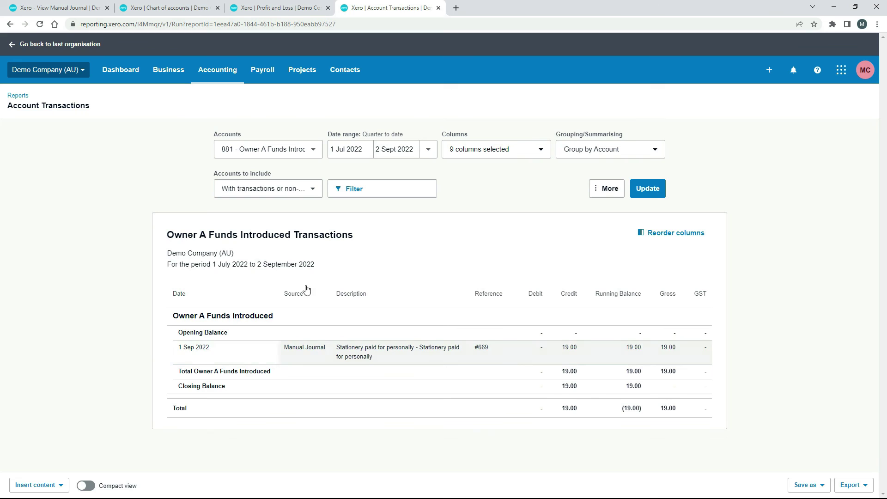
Cross-check journal #669 against the Profit and Loss report and the Owner A Funds Introduced transactions
left_click(51, 8)
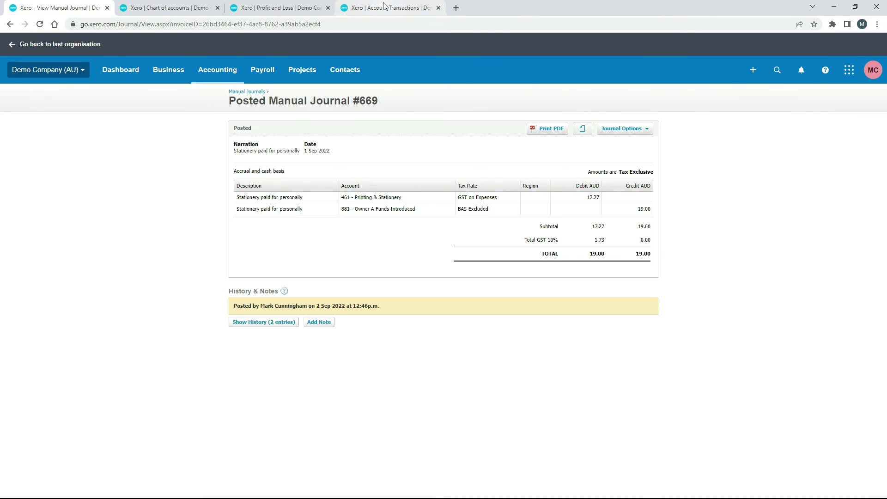
left_click(309, 7)
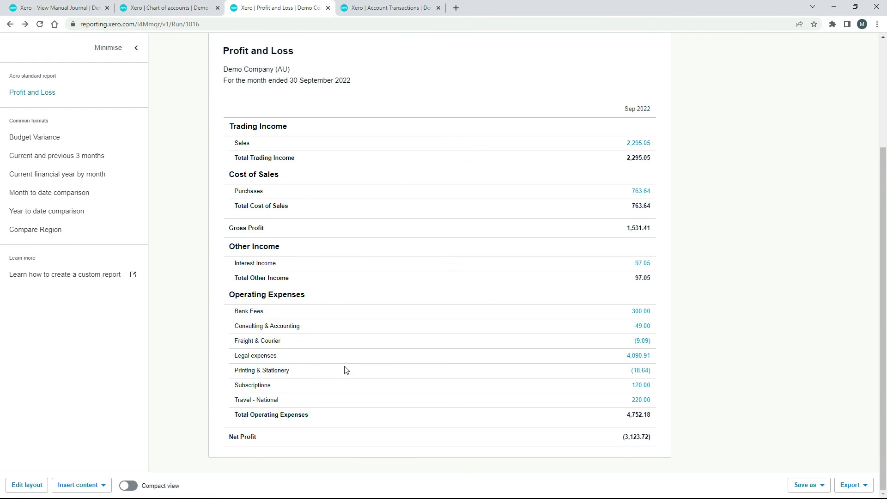
left_click(84, 4)
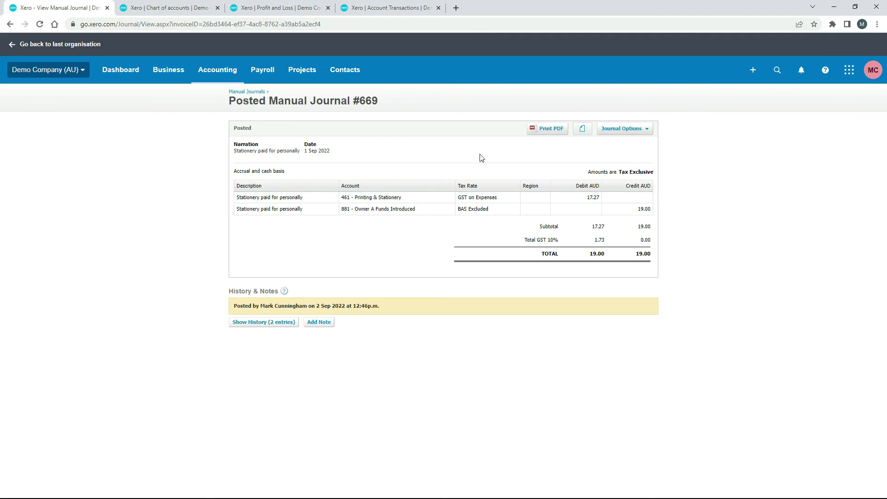
left_click(408, 5)
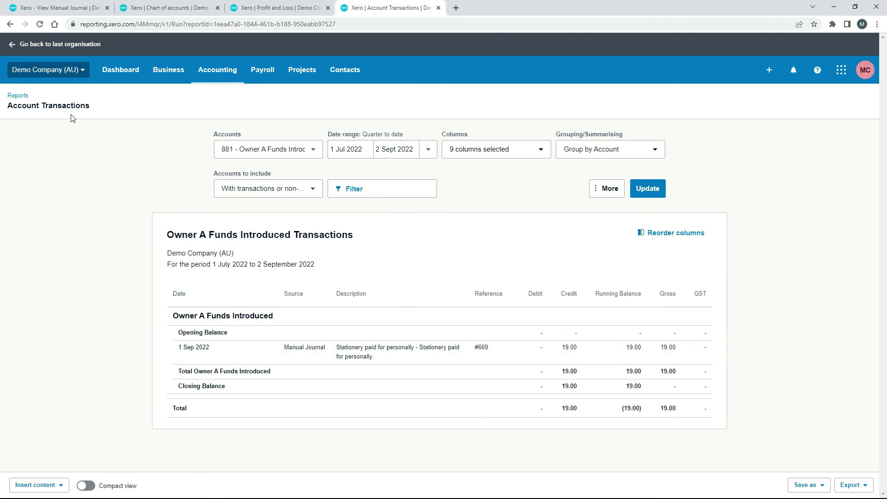
Return to the 2 September 2022 Balance Sheet showing Owner A Funds Introduced at 19.00
left_click(10, 25)
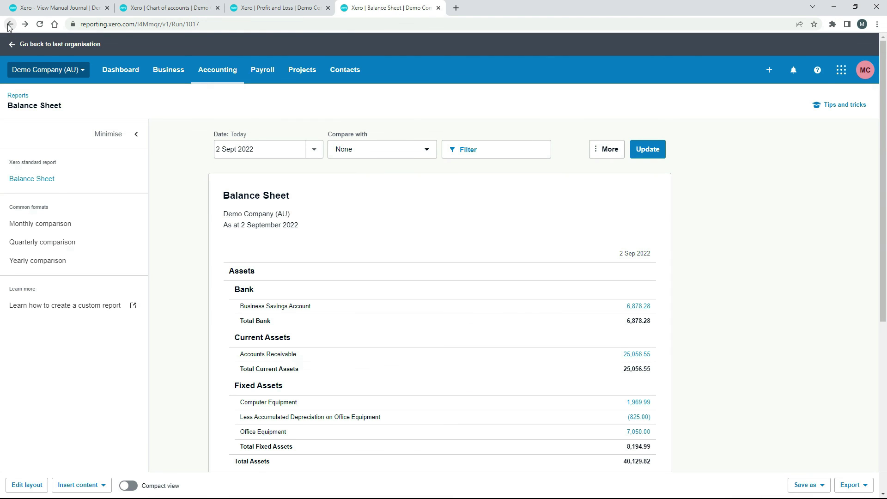
left_click_drag(882, 272, 883, 368)
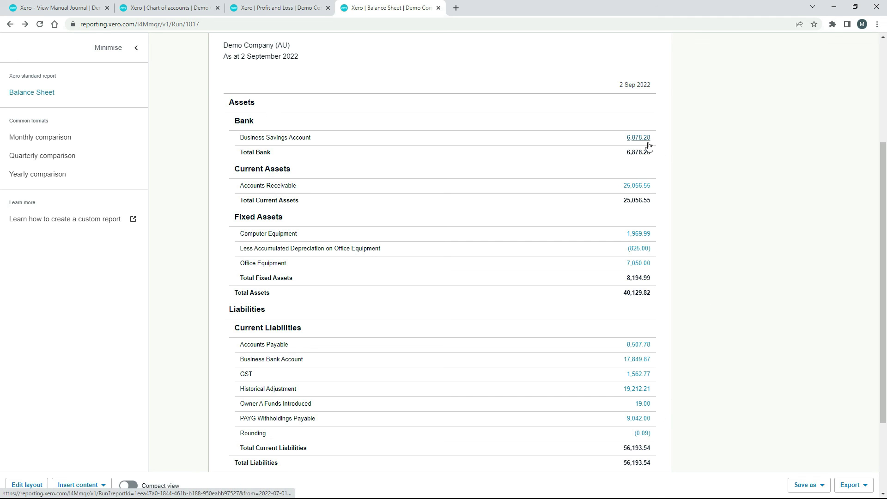
left_click_drag(883, 194, 885, 82)
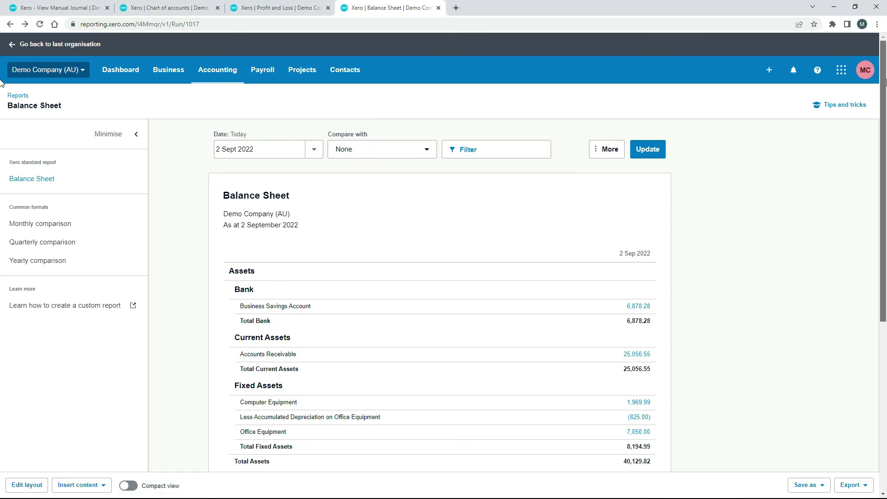
Switch back to posted manual journal #669 showing the 17.27 debit and 19.00 credit
left_click(64, 9)
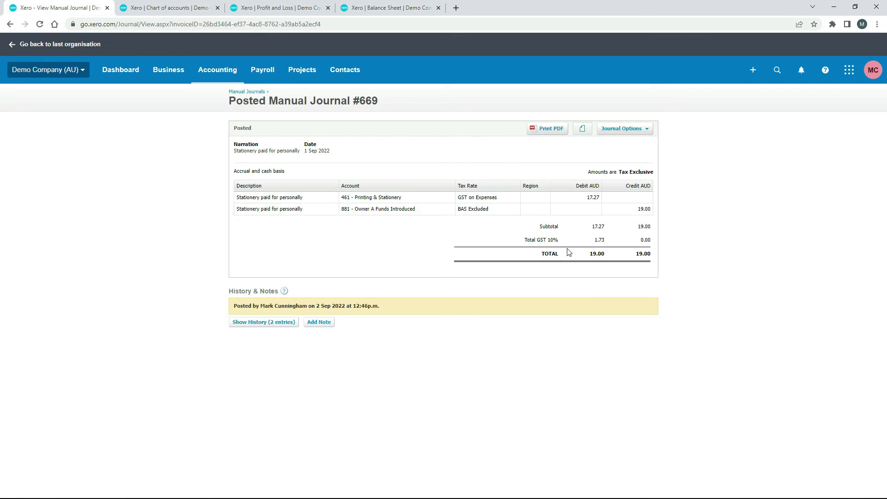